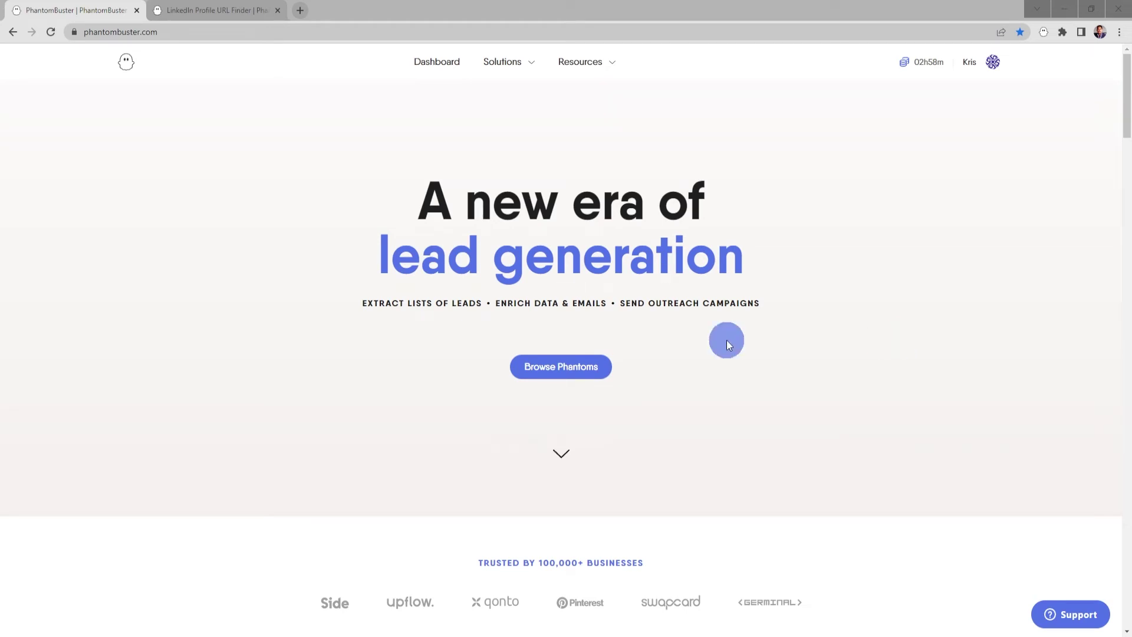
# Browse the Phantom store and open the LinkedIn Profile URL Finder phantom.
pyautogui.click(596, 369)
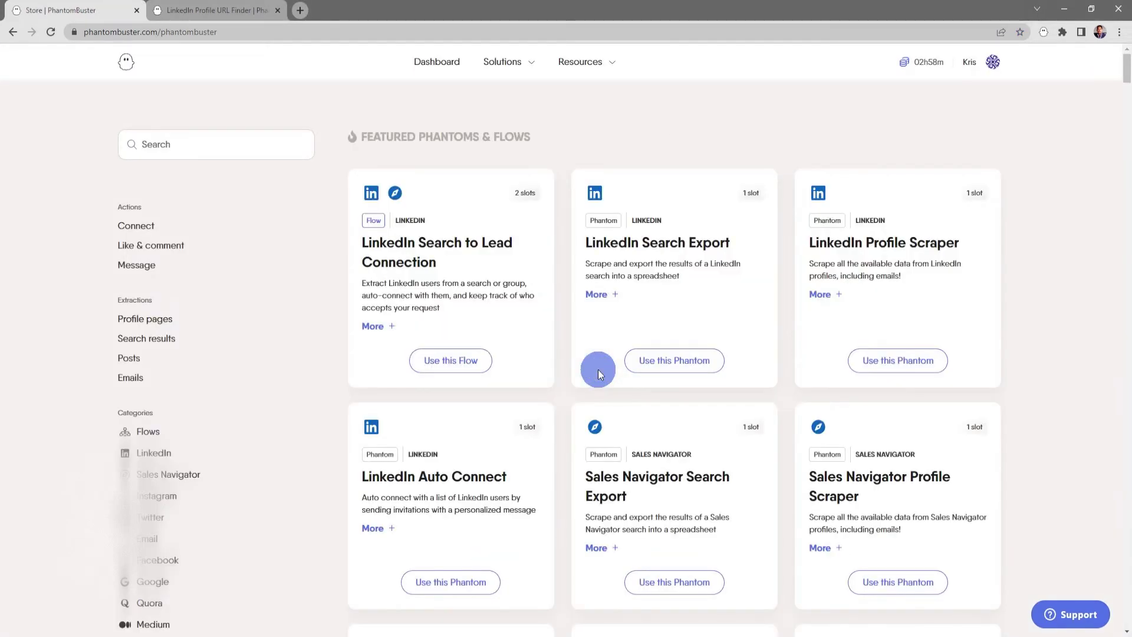
pyautogui.scroll(-12, 598, 369)
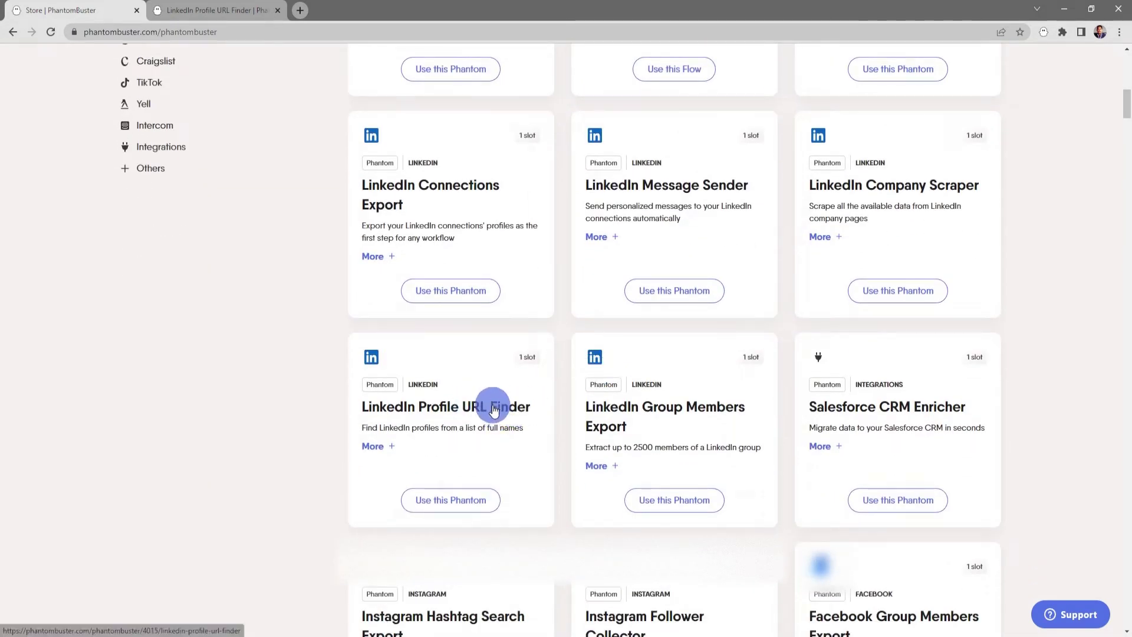
pyautogui.click(494, 411)
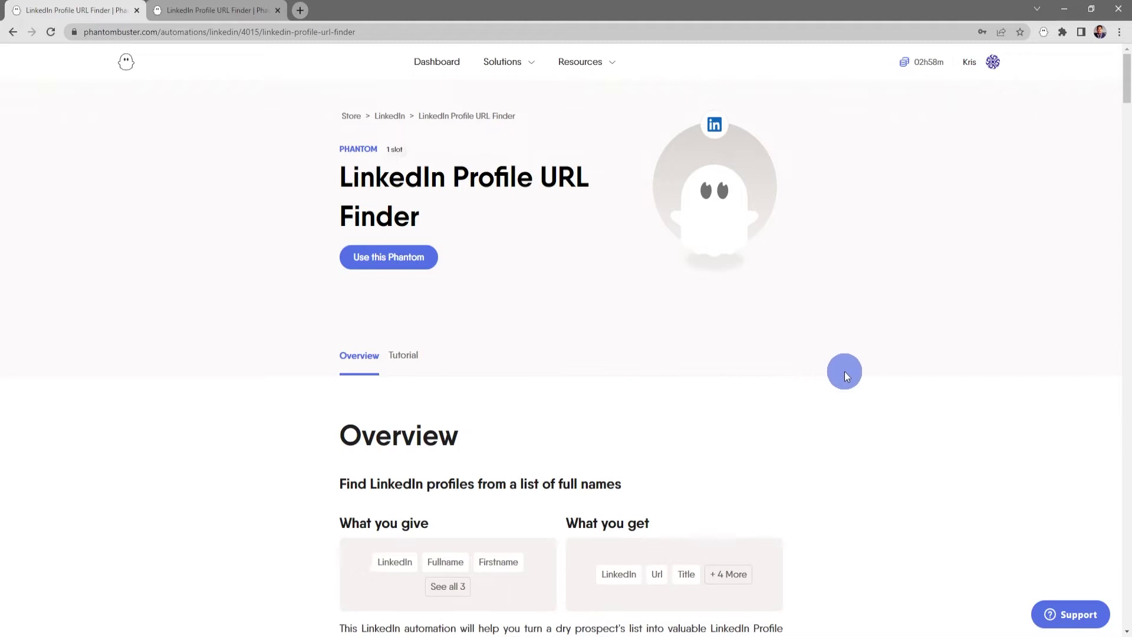
pyautogui.scroll(-4, 845, 377)
pyautogui.scroll(-4, 844, 376)
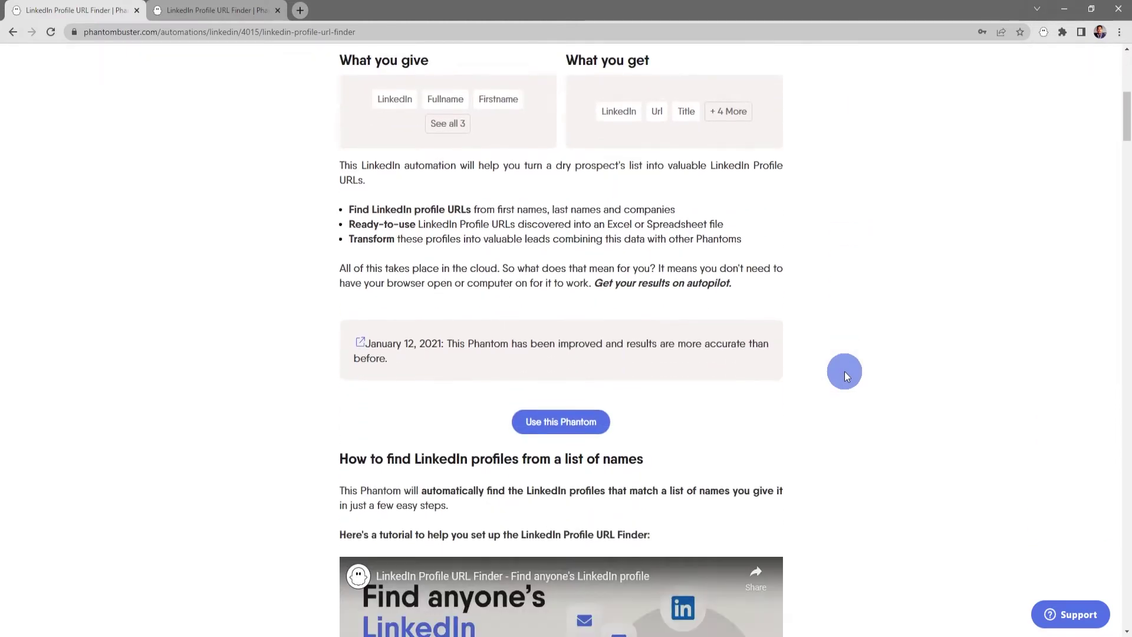
pyautogui.scroll(-4, 846, 375)
pyautogui.scroll(10, 845, 375)
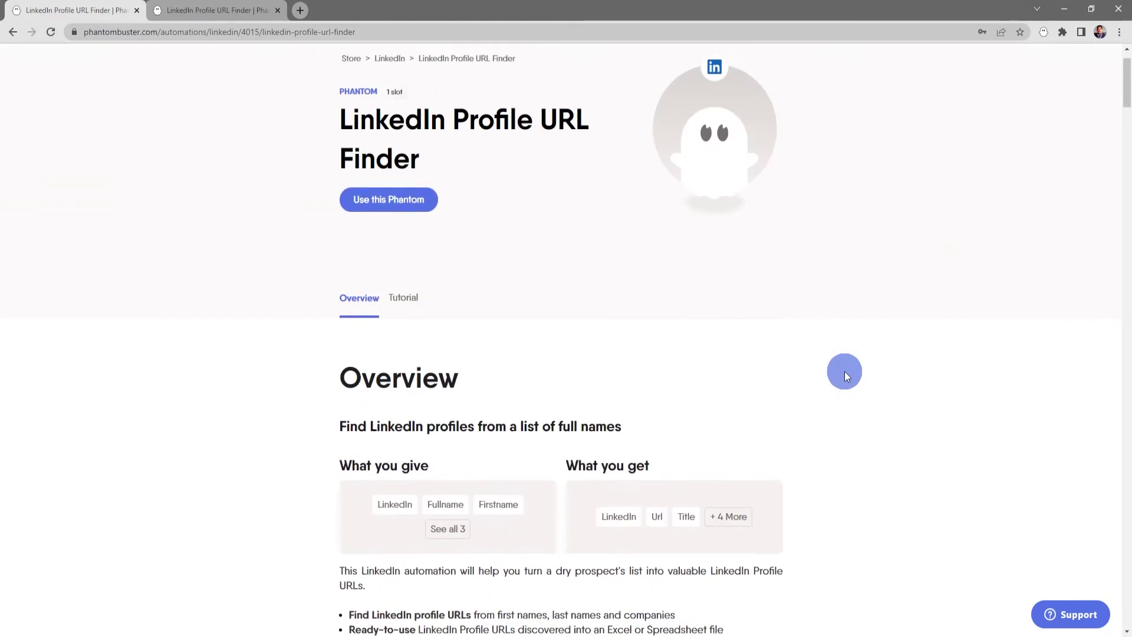
# Skim the phantom's setup tutorial, then start using the phantom.
pyautogui.click(404, 354)
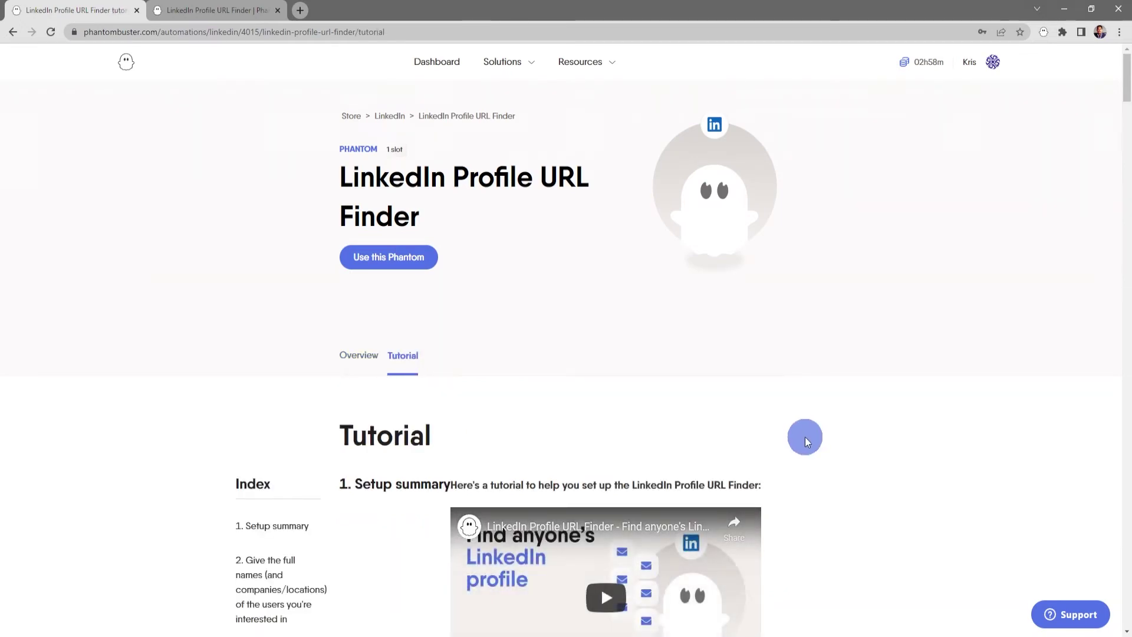
pyautogui.scroll(-2, 805, 437)
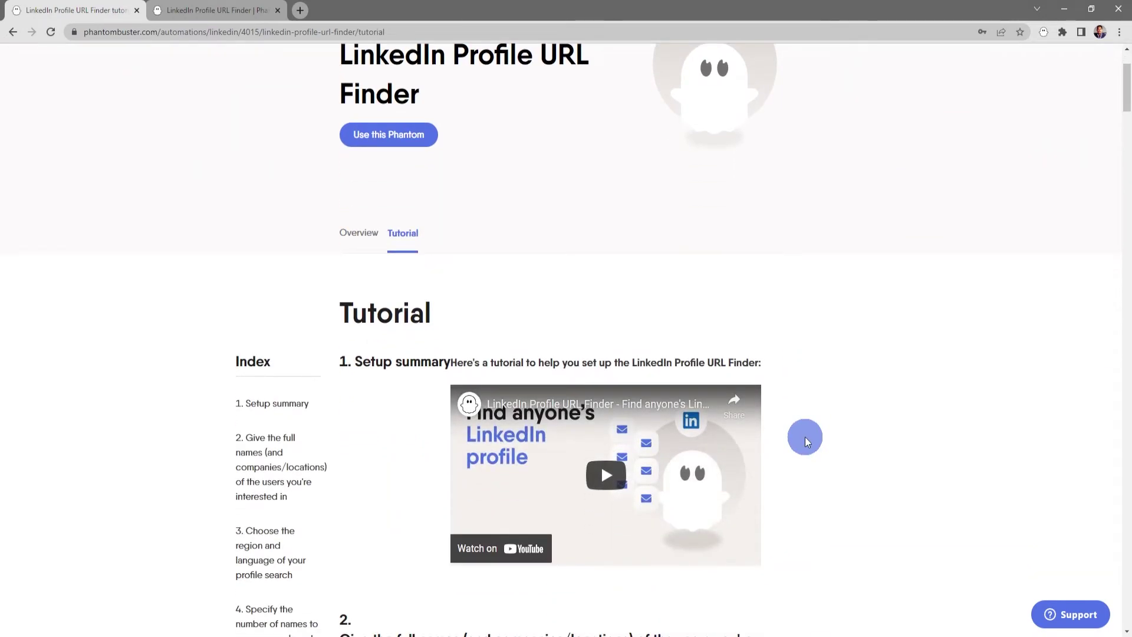
pyautogui.scroll(-4, 805, 437)
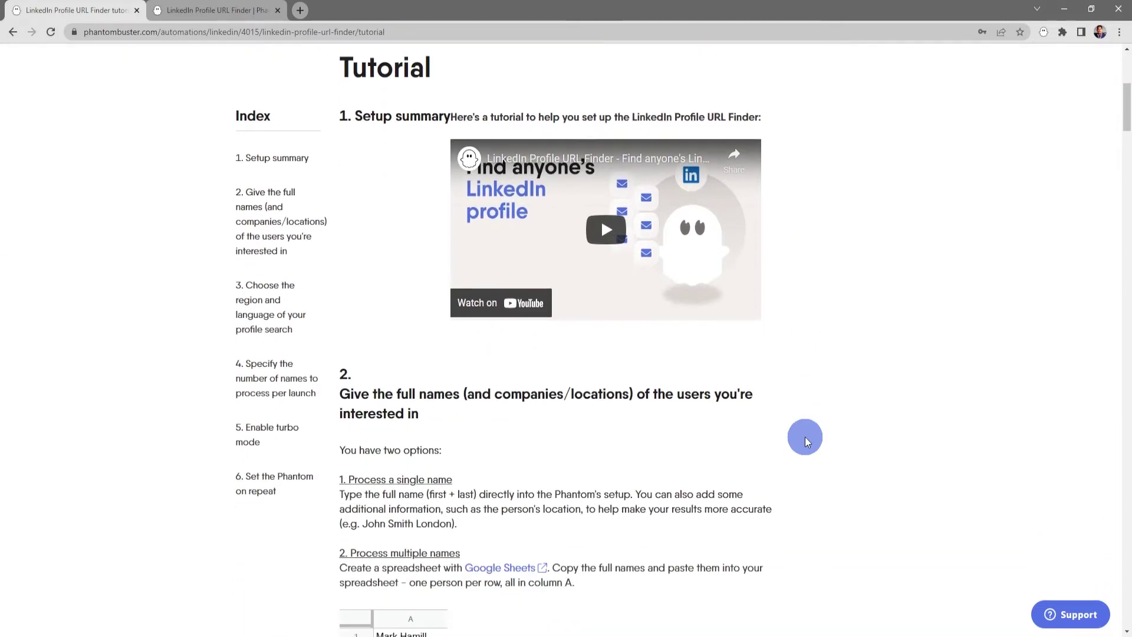
pyautogui.scroll(-2, 805, 437)
pyautogui.scroll(8, 805, 437)
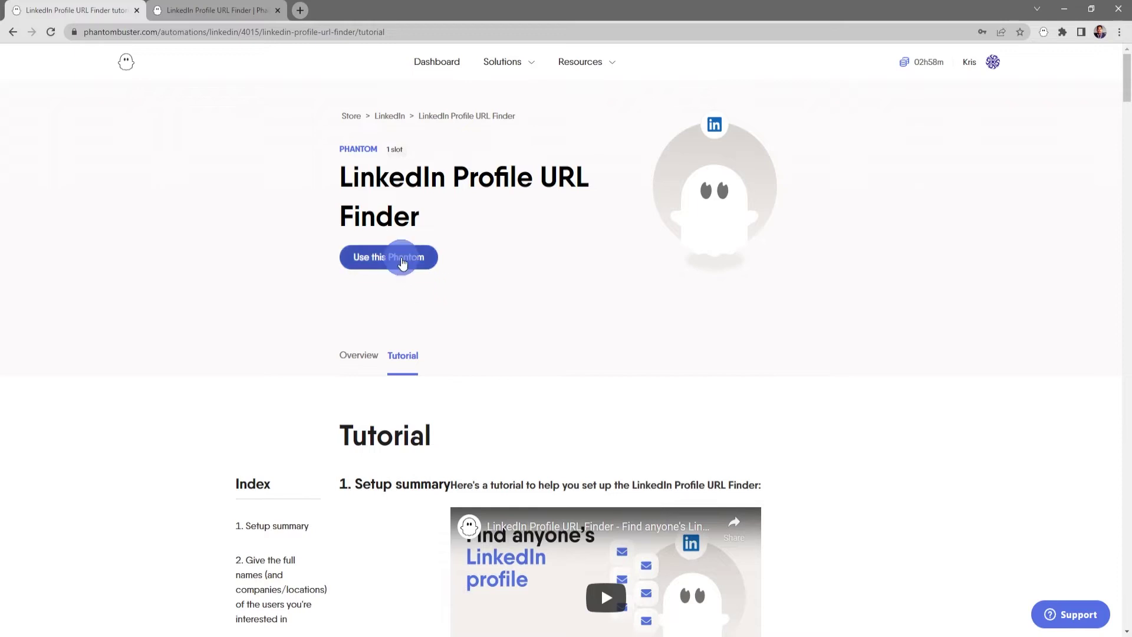
pyautogui.click(432, 256)
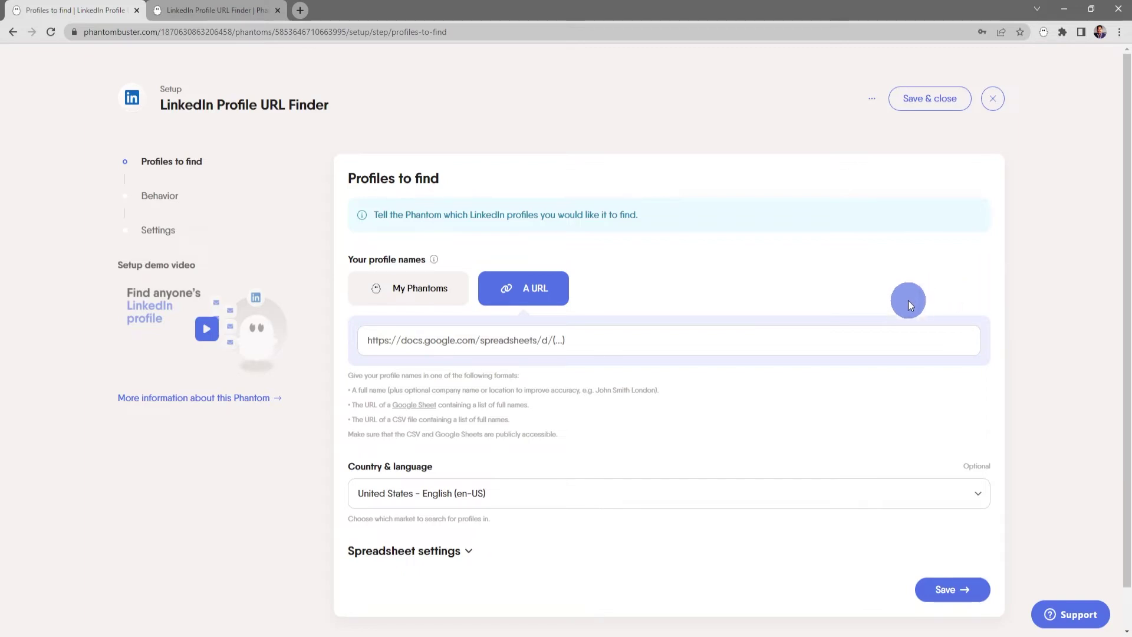
# Enter the person's full name and company as the profile to find, keeping the United States - English (en-US) market.
pyautogui.click(538, 335)
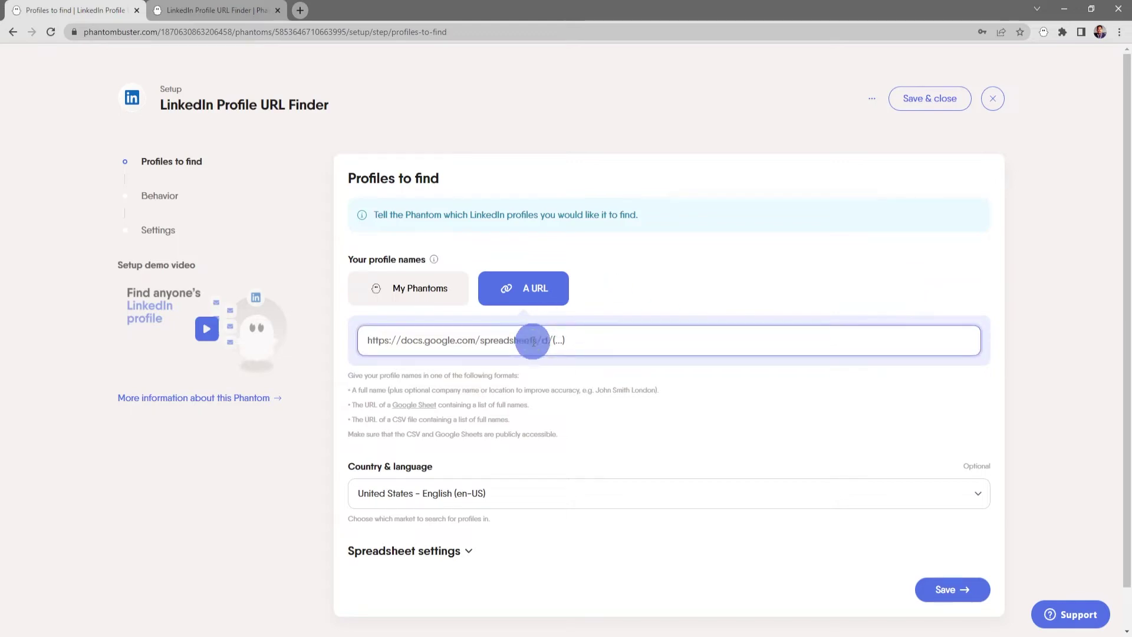
pyautogui.write('alex becker h')
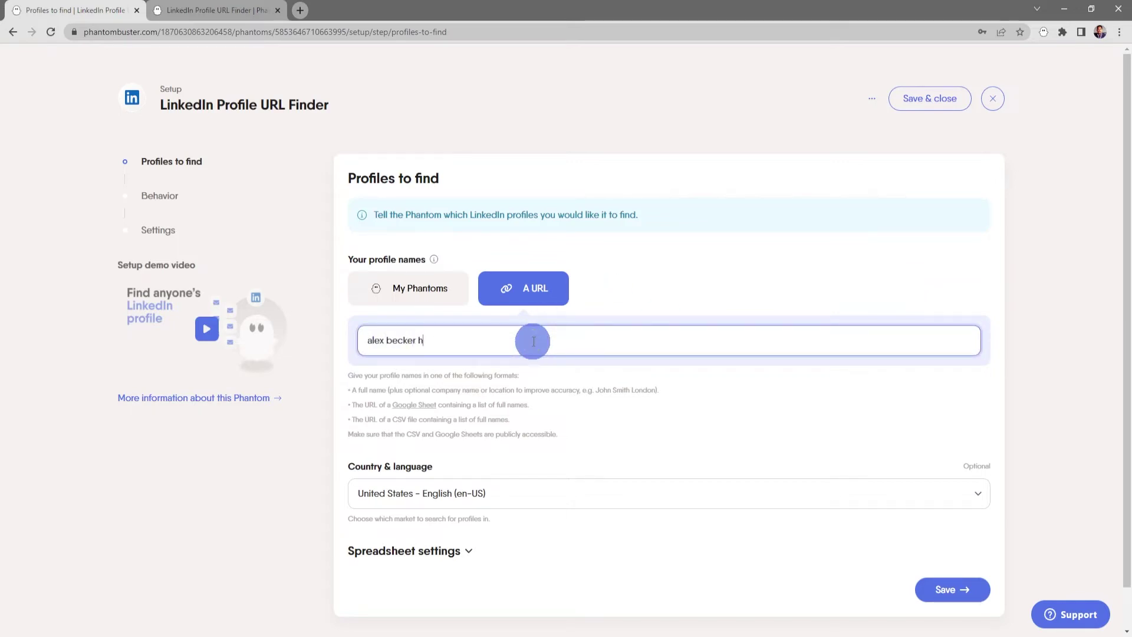
pyautogui.write('yros')
pyautogui.scroll(-1, 761, 433)
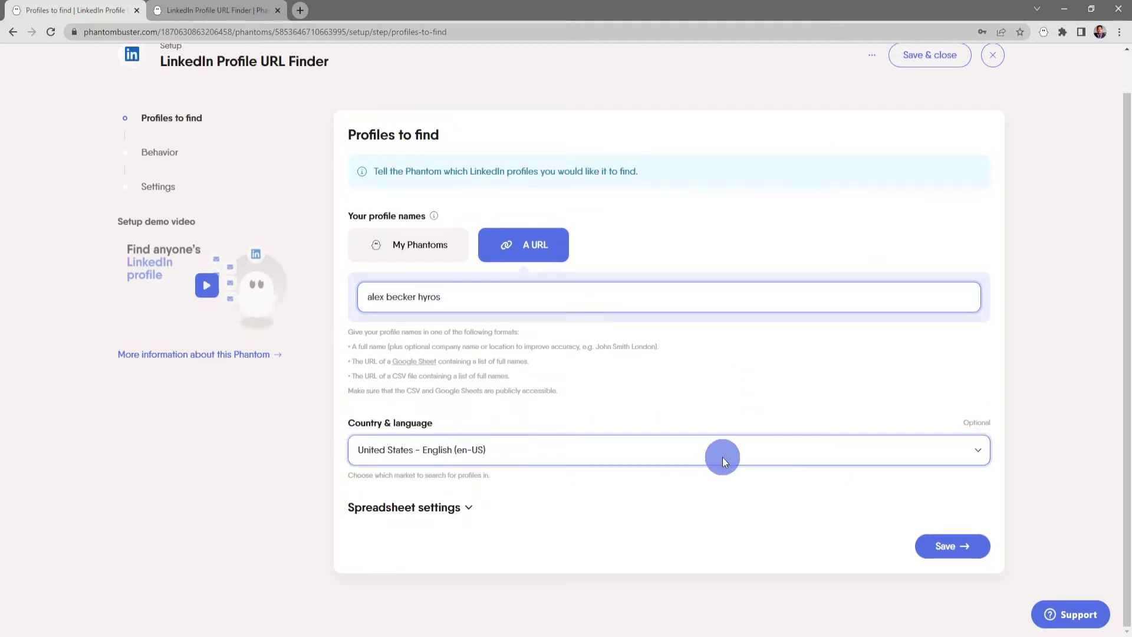
pyautogui.click(826, 451)
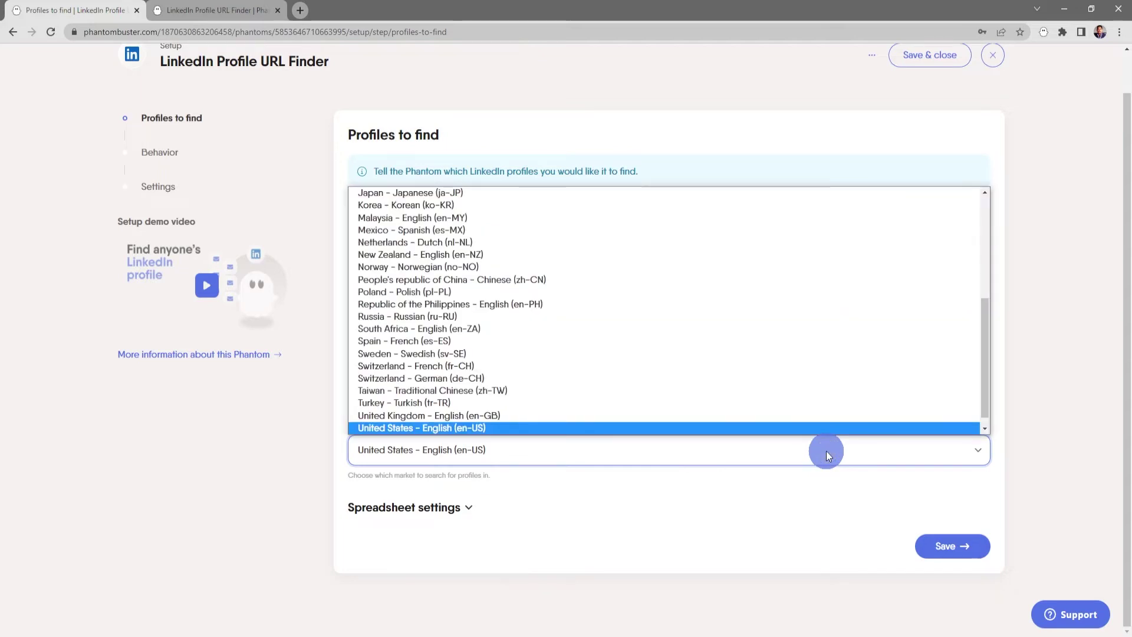
pyautogui.click(826, 451)
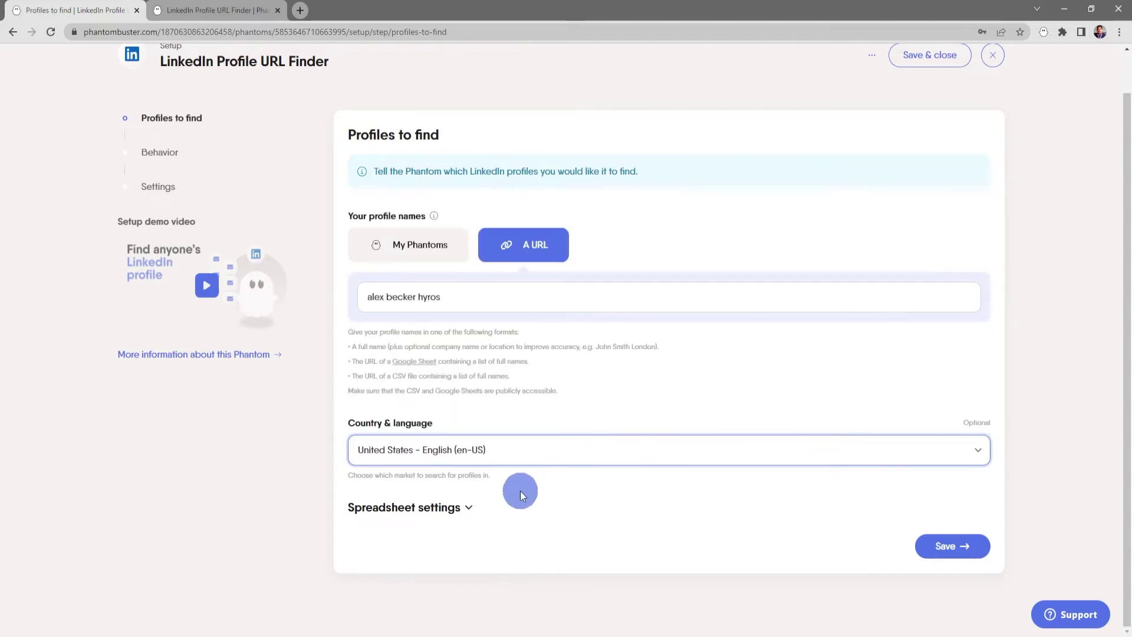
# Review the Spreadsheet settings' optional names column, then switch the profile-name source to My Phantoms.
pyautogui.click(468, 505)
pyautogui.scroll(-1, 588, 506)
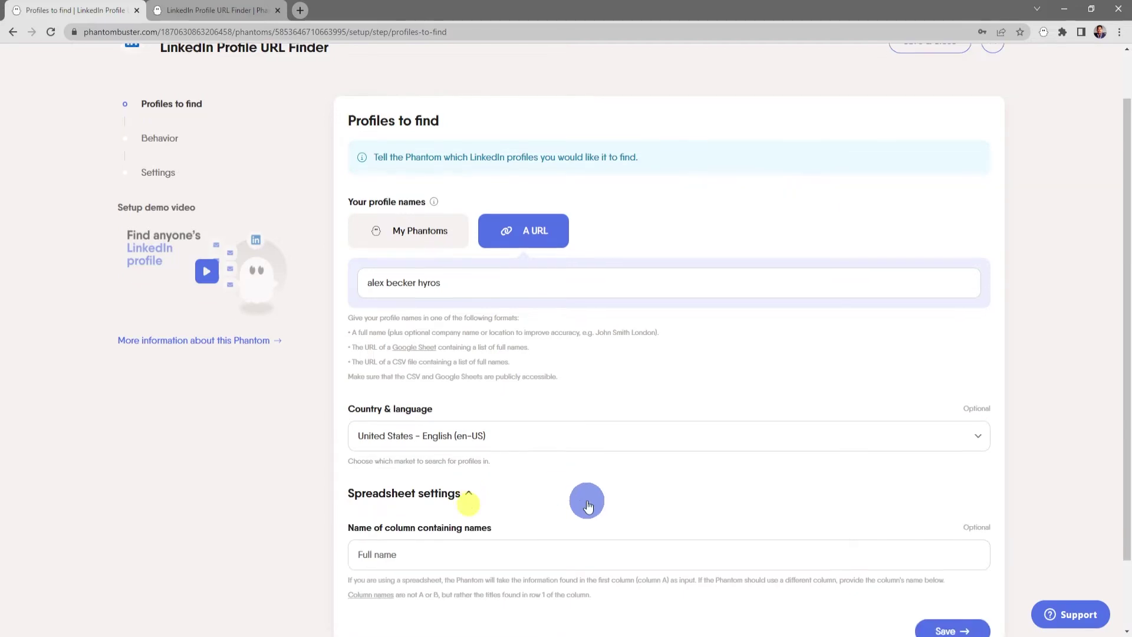
pyautogui.scroll(-2, 588, 506)
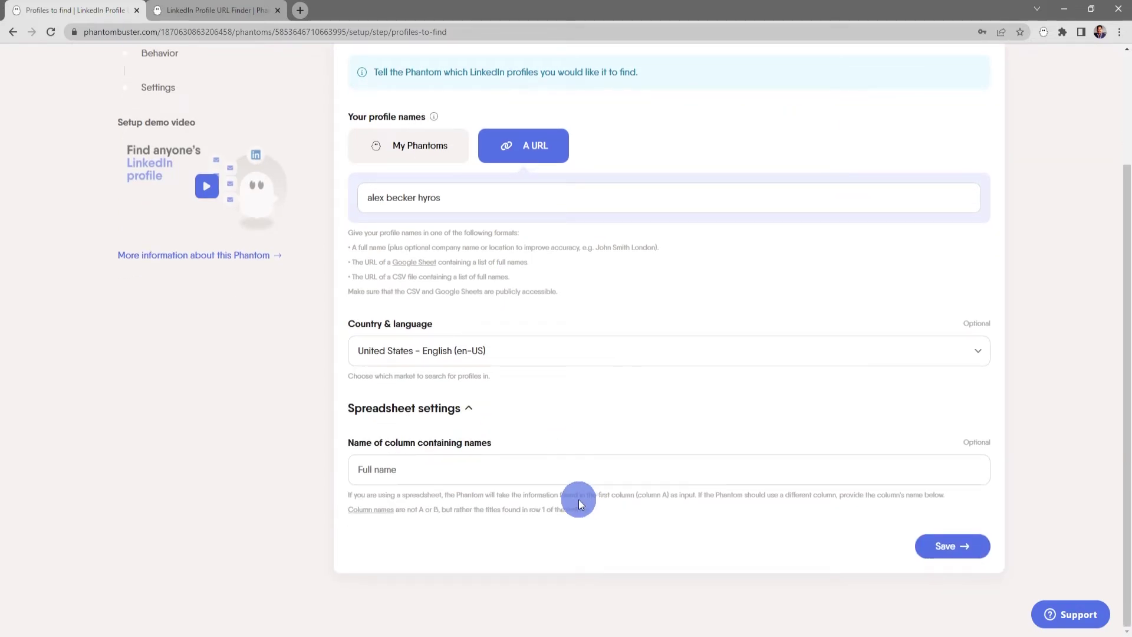
pyautogui.click(577, 473)
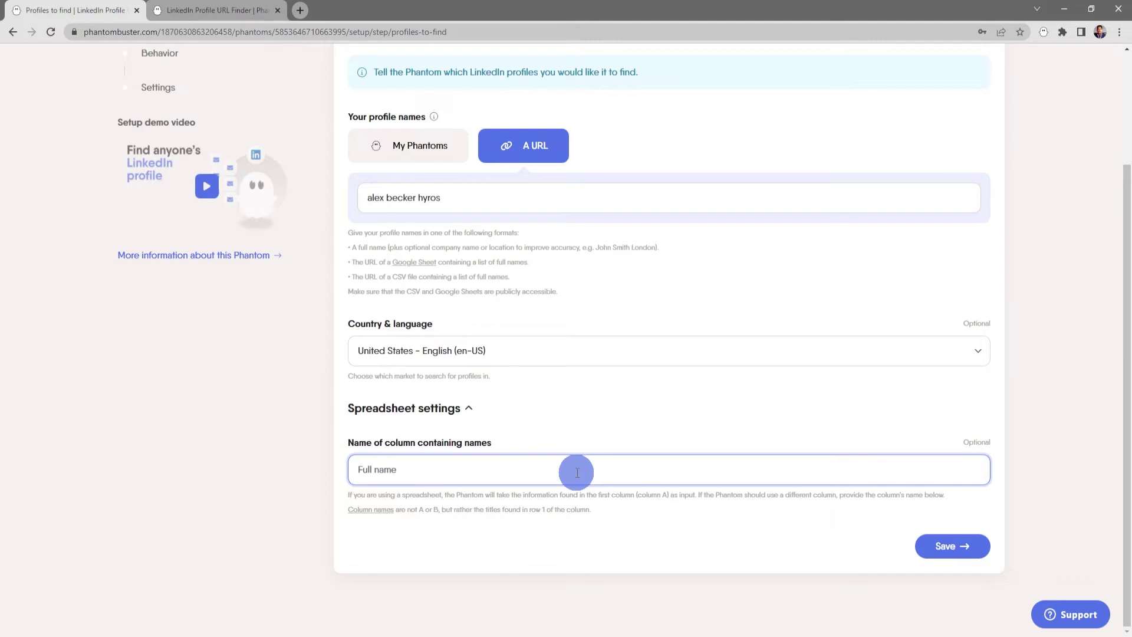
pyautogui.click(652, 450)
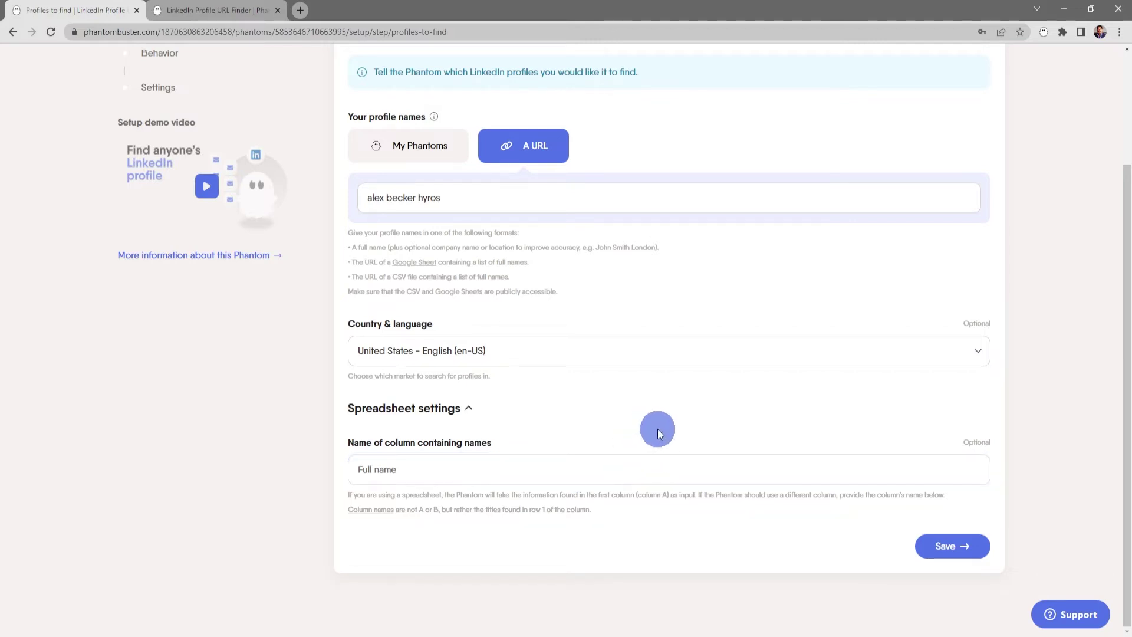
pyautogui.click(493, 325)
pyautogui.click(432, 293)
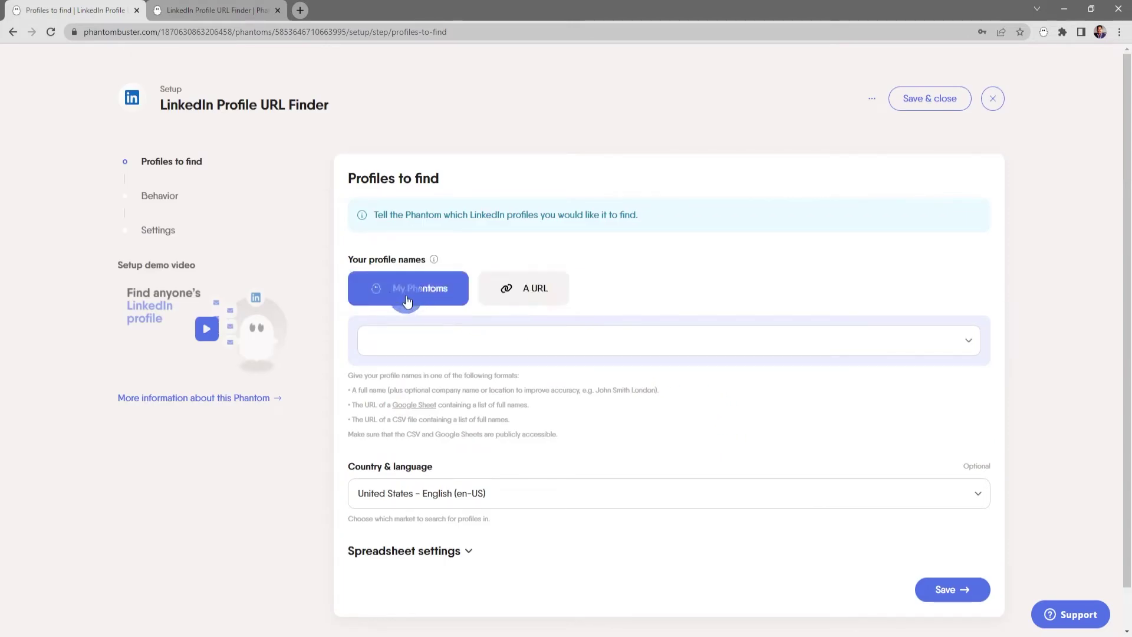
# Switch the profile-name source back to A URL with the person's name and company, and save.
pyautogui.click(575, 344)
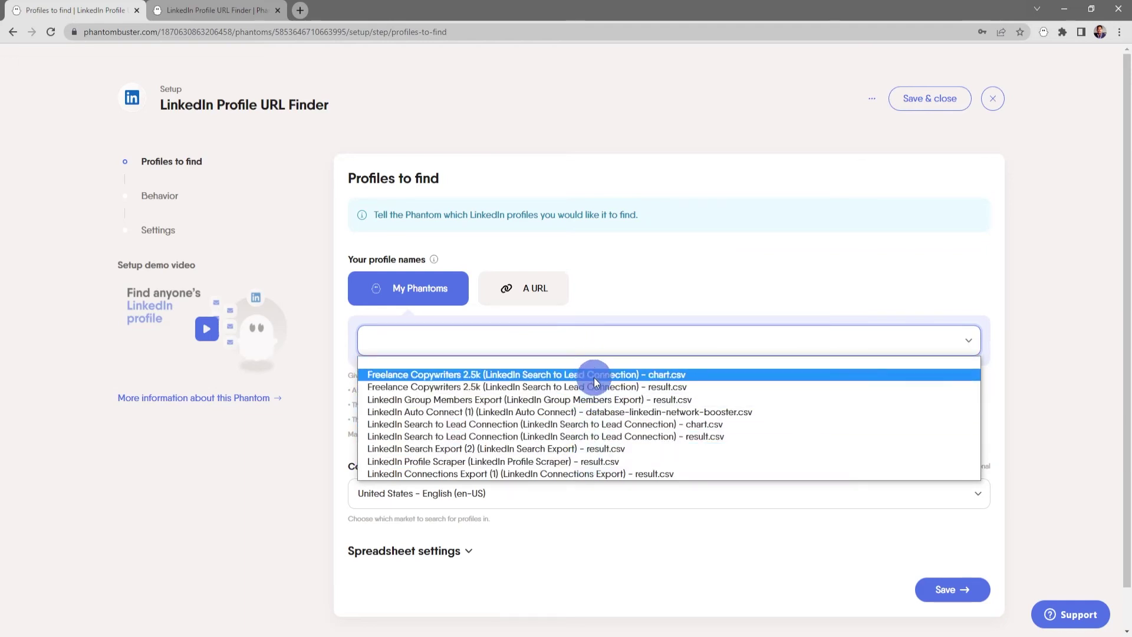
pyautogui.click(624, 287)
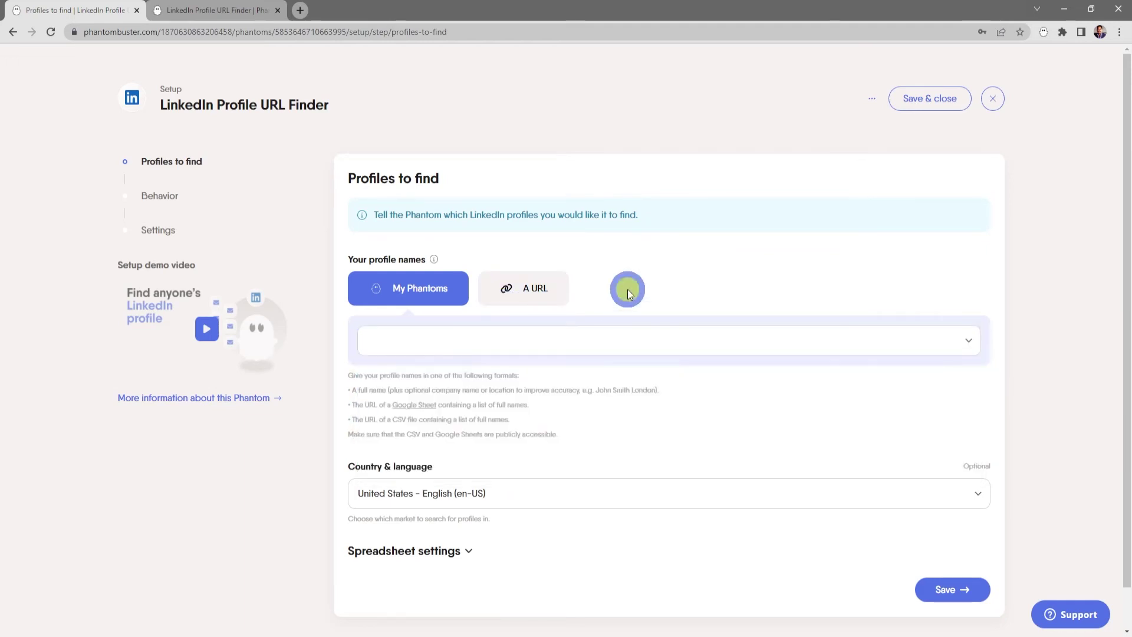
pyautogui.click(519, 289)
pyautogui.click(543, 339)
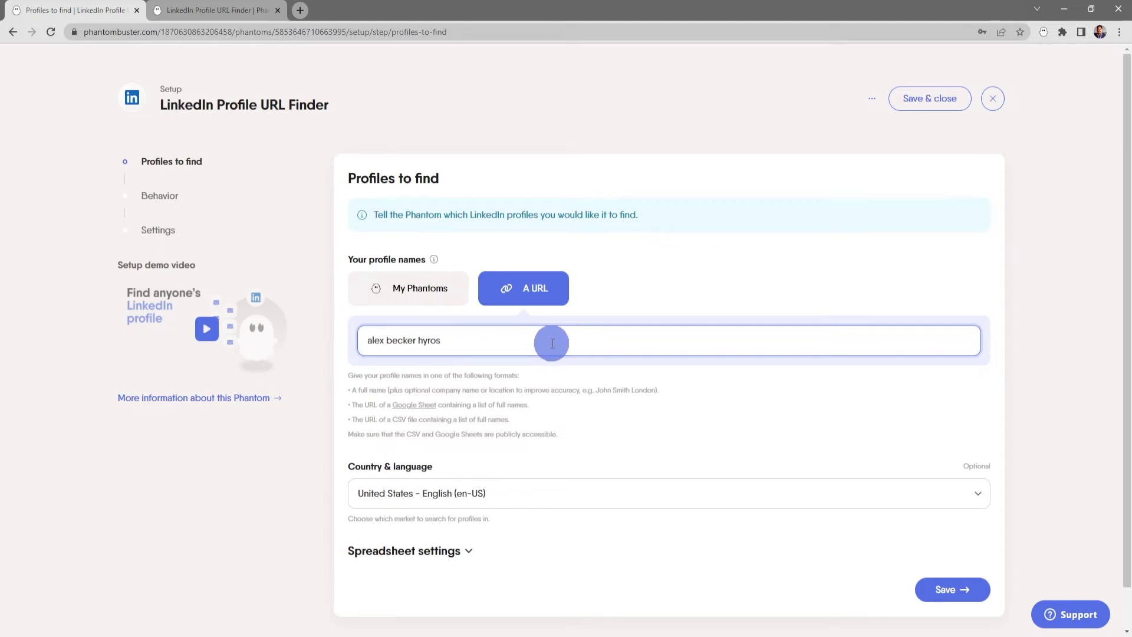
pyautogui.click(943, 590)
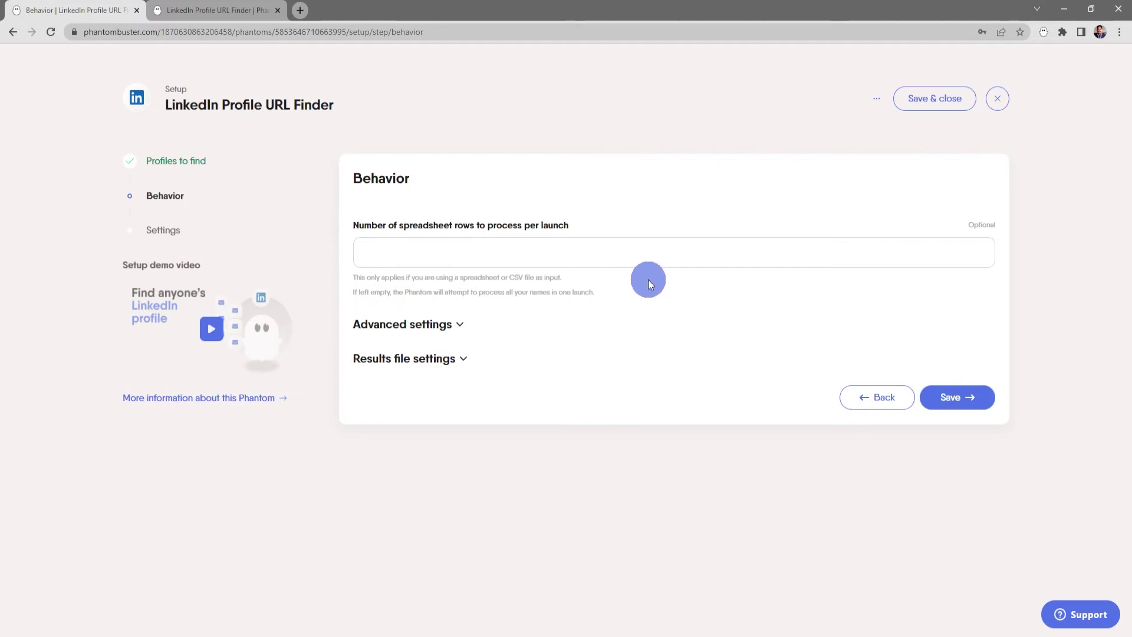
# Review the turbo mode and results file options, leaving turbo off and the file named result.
pyautogui.click(463, 326)
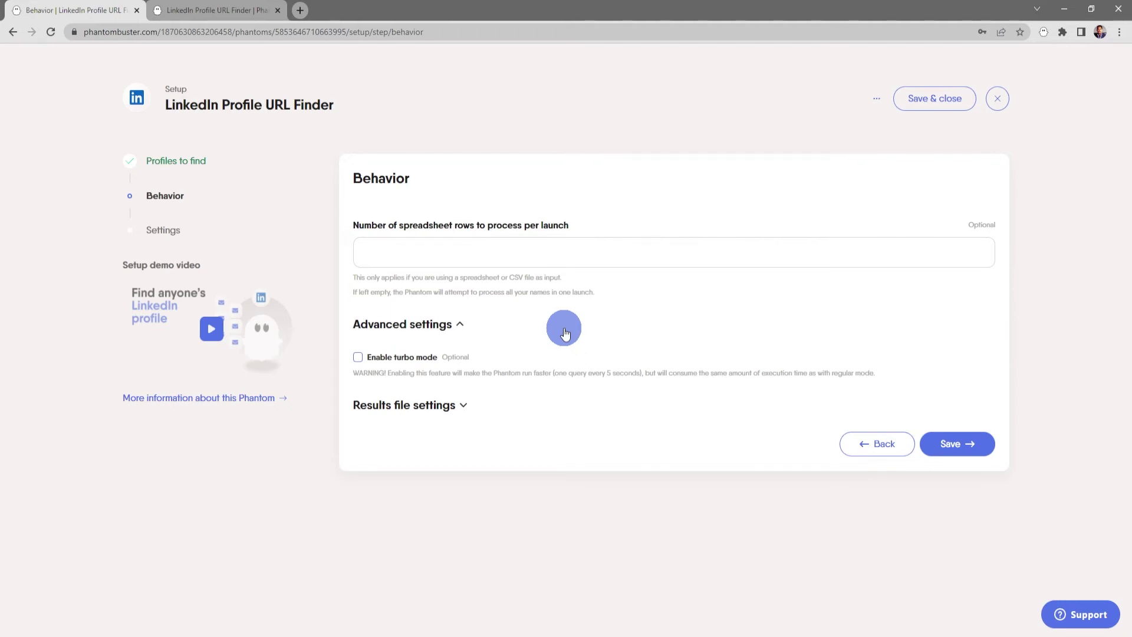
pyautogui.click(460, 325)
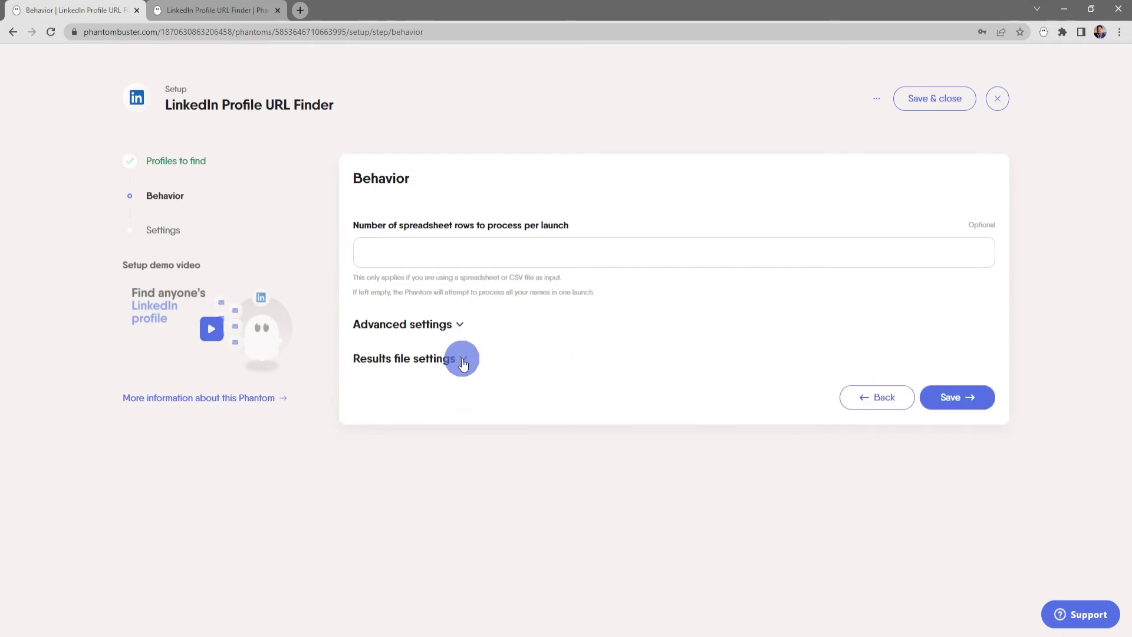
pyautogui.click(463, 360)
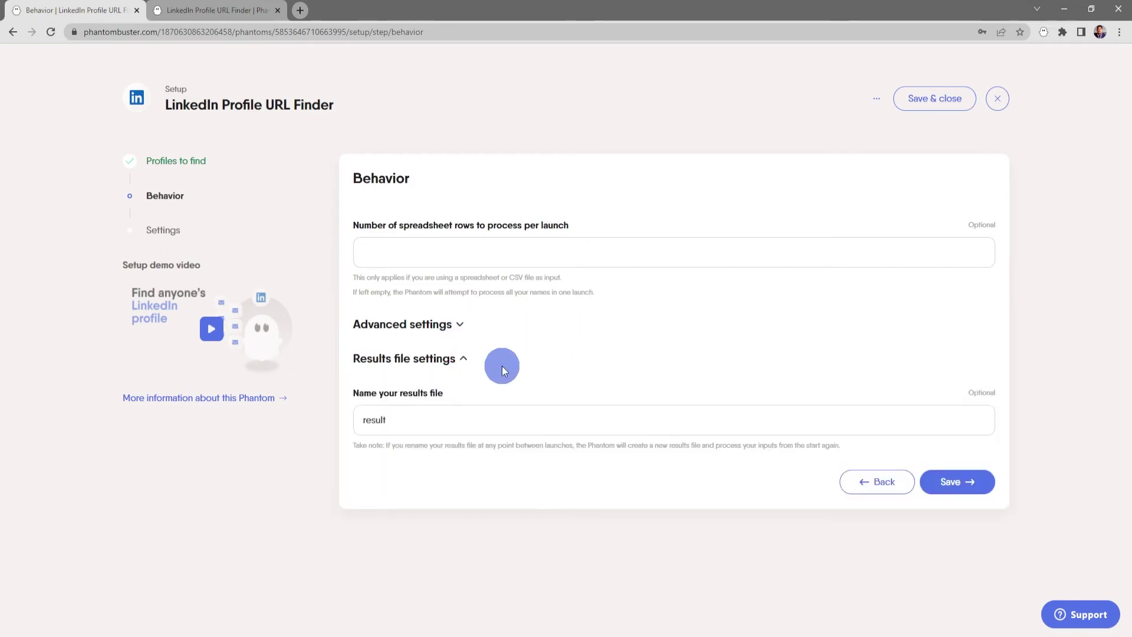
pyautogui.click(459, 364)
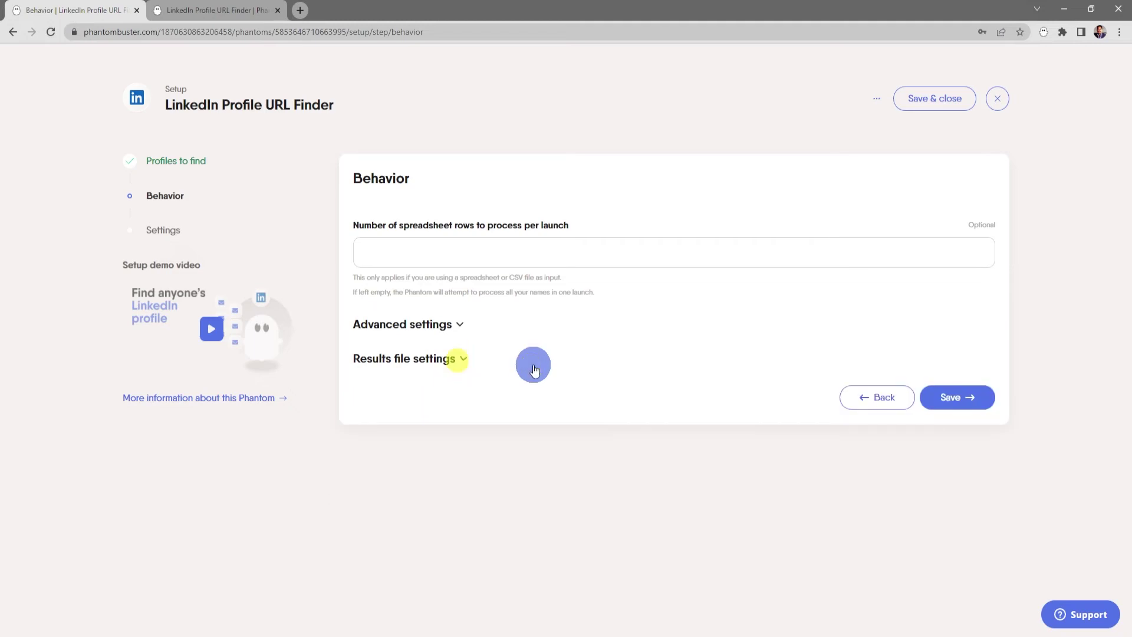
# On launch Settings, try the Repeatedly (advanced) schedule, then set the phantom to launch Manually.
pyautogui.click(952, 398)
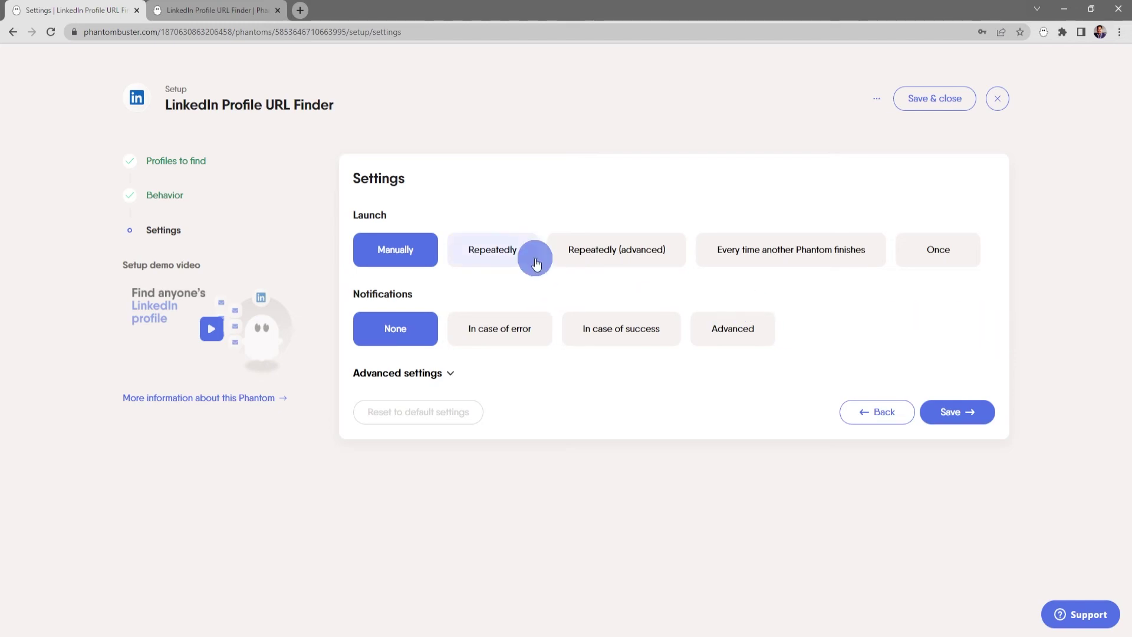
pyautogui.click(621, 263)
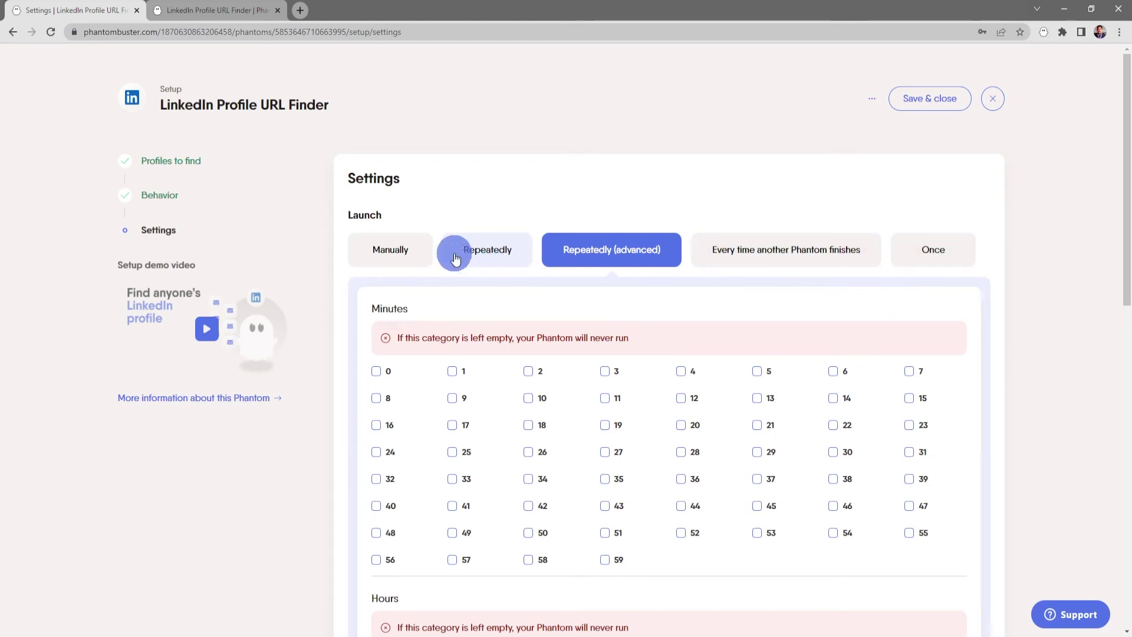
pyautogui.click(407, 252)
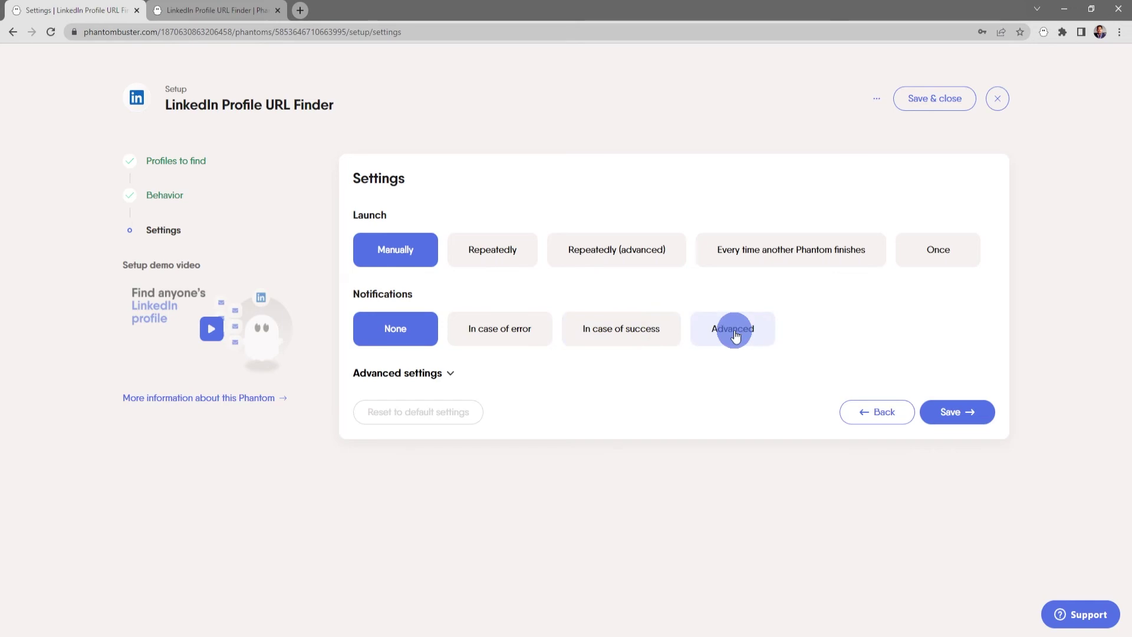
# Review the proxy and execution limit options, leave the defaults, and save the setup.
pyautogui.click(449, 376)
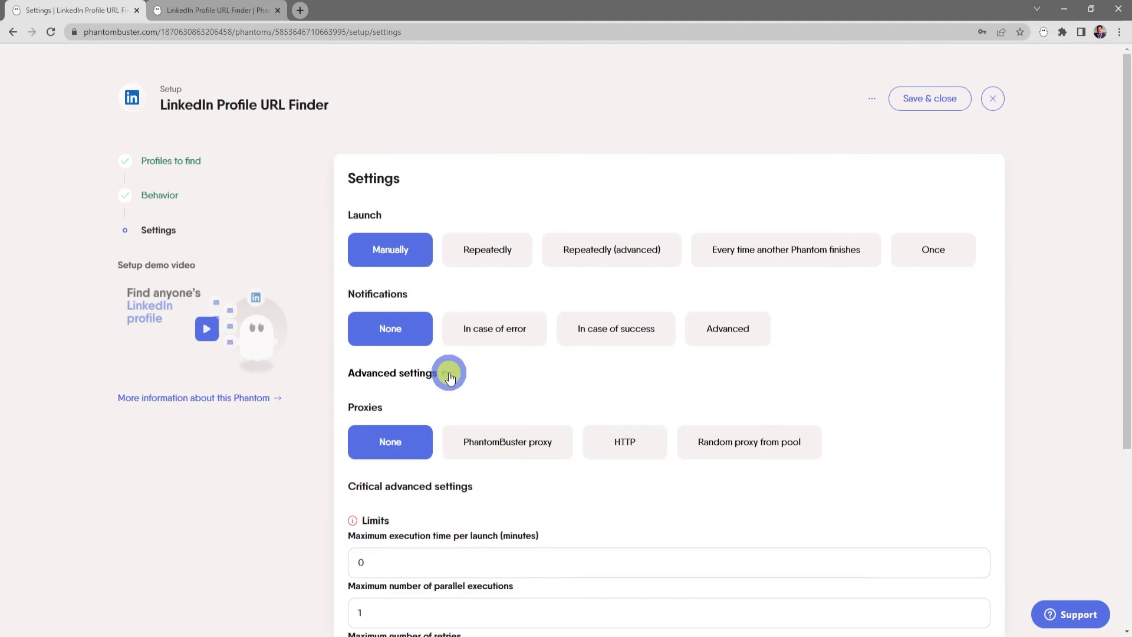
pyautogui.scroll(-2, 513, 381)
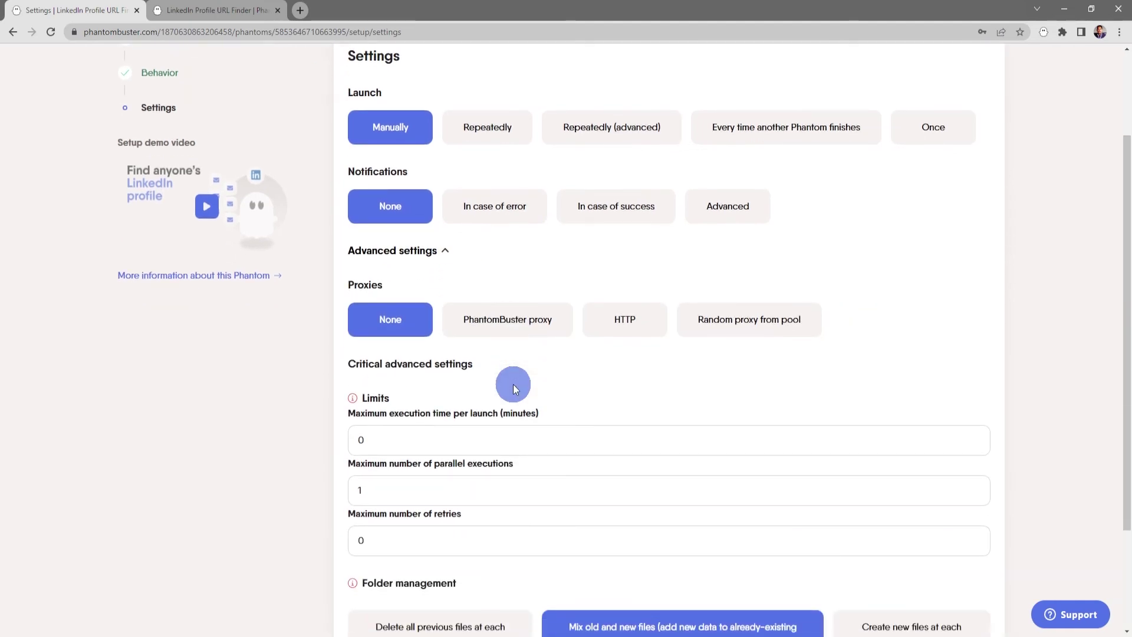
pyautogui.scroll(-1, 514, 384)
pyautogui.scroll(-1, 513, 384)
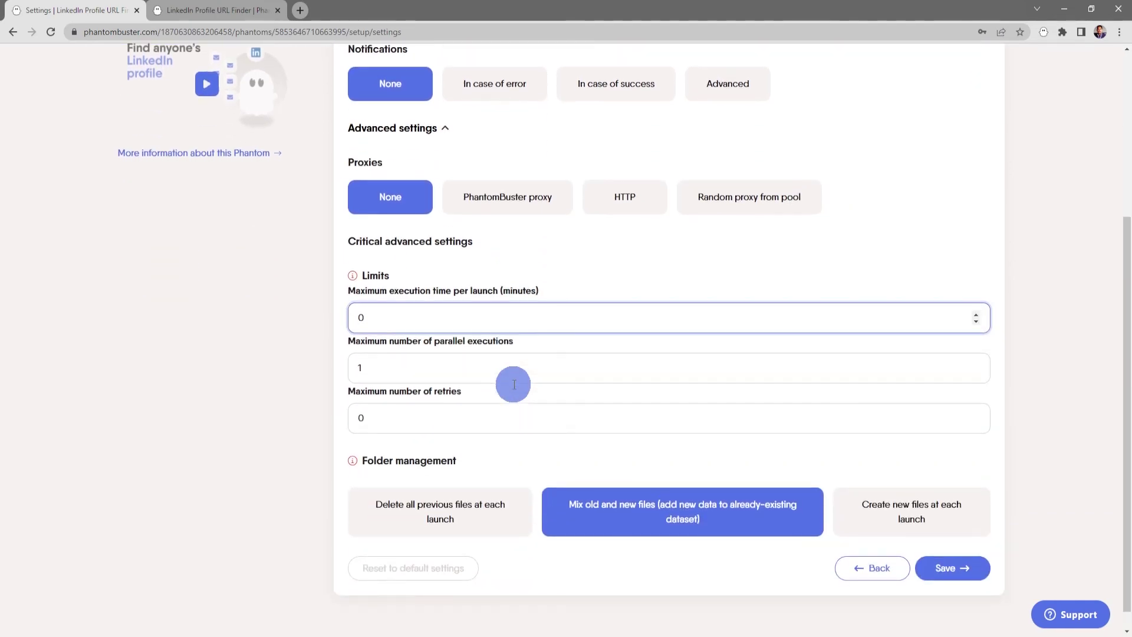
pyautogui.scroll(4, 513, 384)
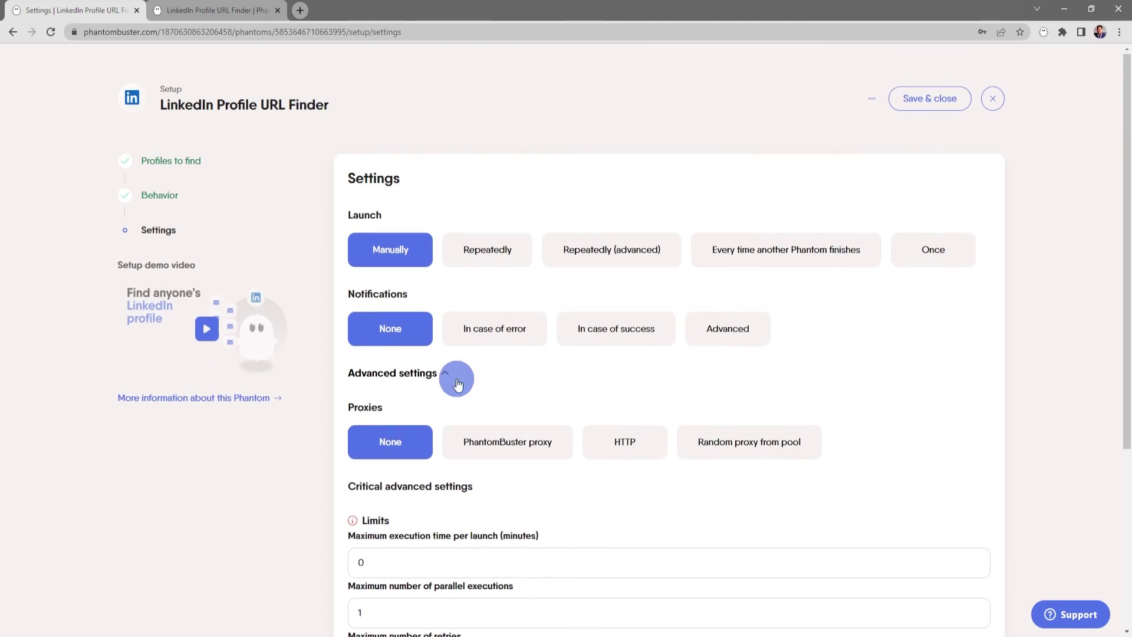
pyautogui.click(444, 375)
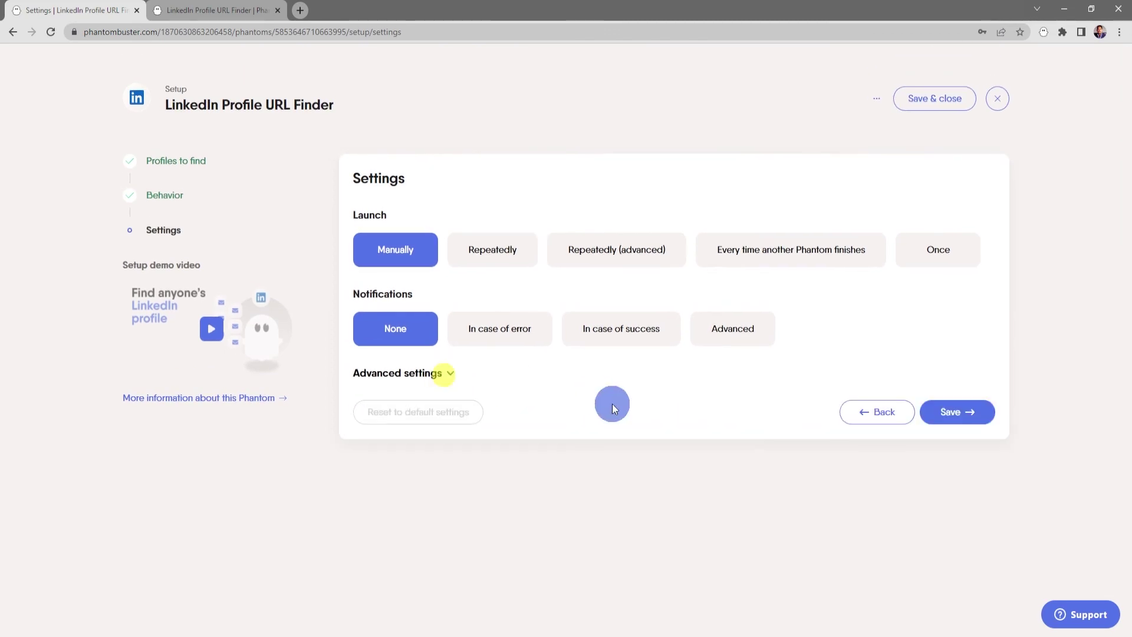
pyautogui.click(968, 416)
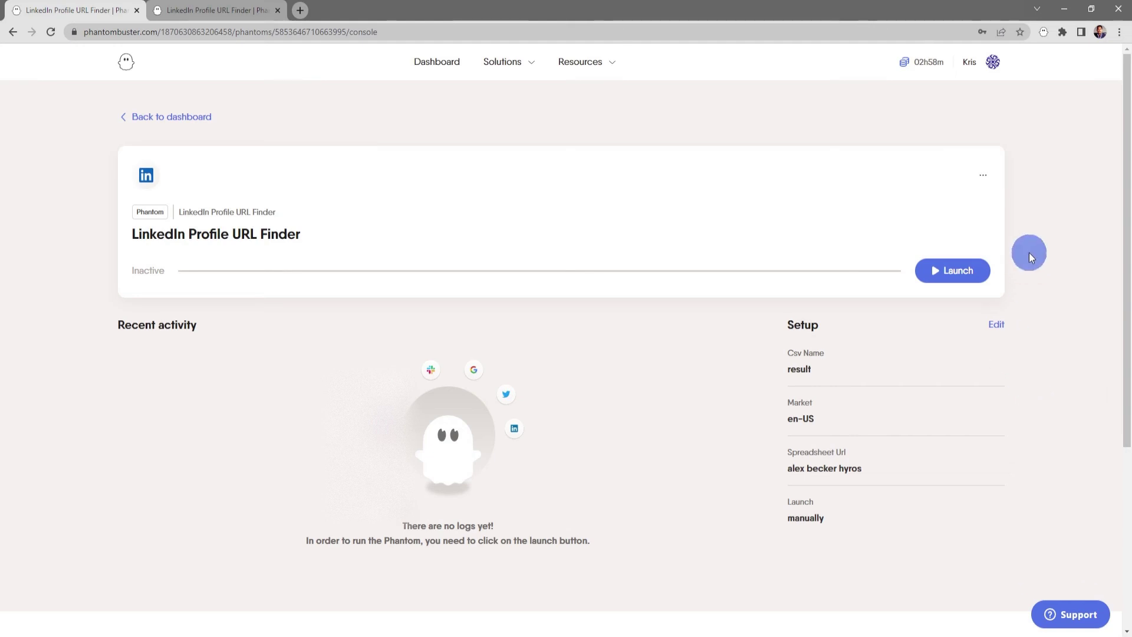
# Launch the phantom, let it finish with 1 profile found, and open the result.csv preview.
pyautogui.click(962, 280)
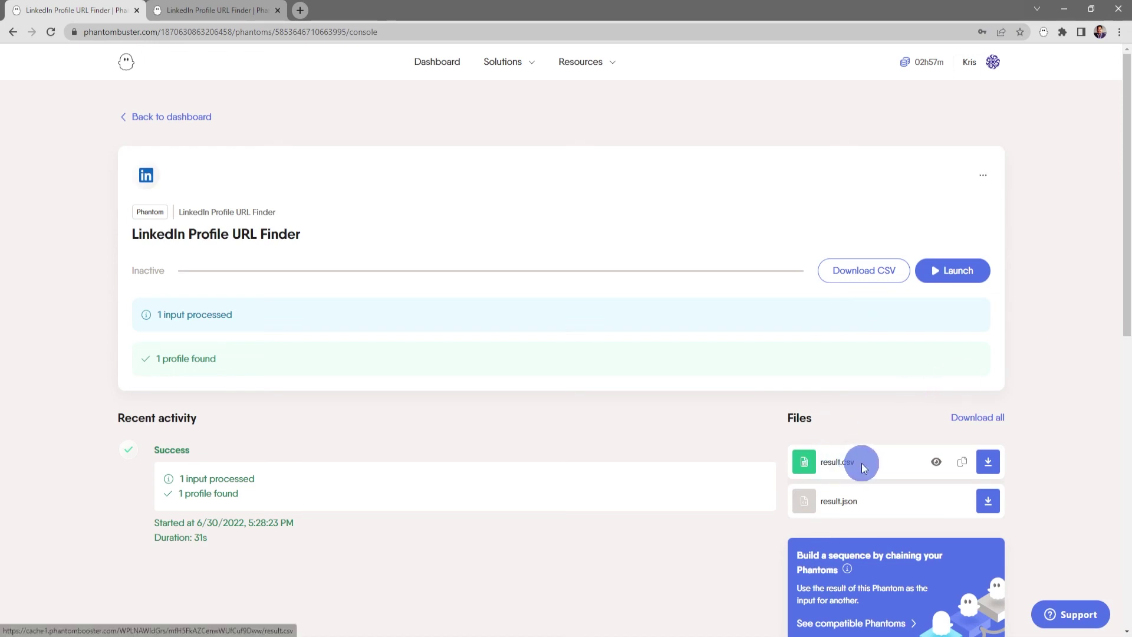
pyautogui.click(938, 463)
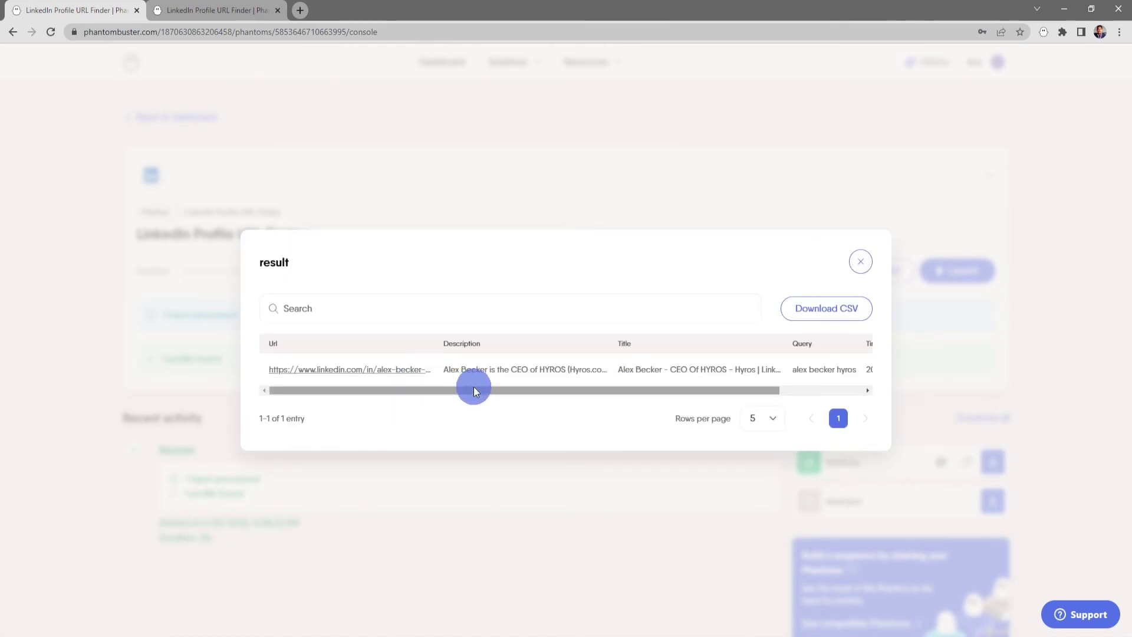
# Scroll the result table horizontally to see the found profile's URL, description, title and query.
pyautogui.moveTo(474, 388)
pyautogui.mouseDown()
pyautogui.moveTo(590, 393)
pyautogui.moveTo(483, 395)
pyautogui.mouseUp()
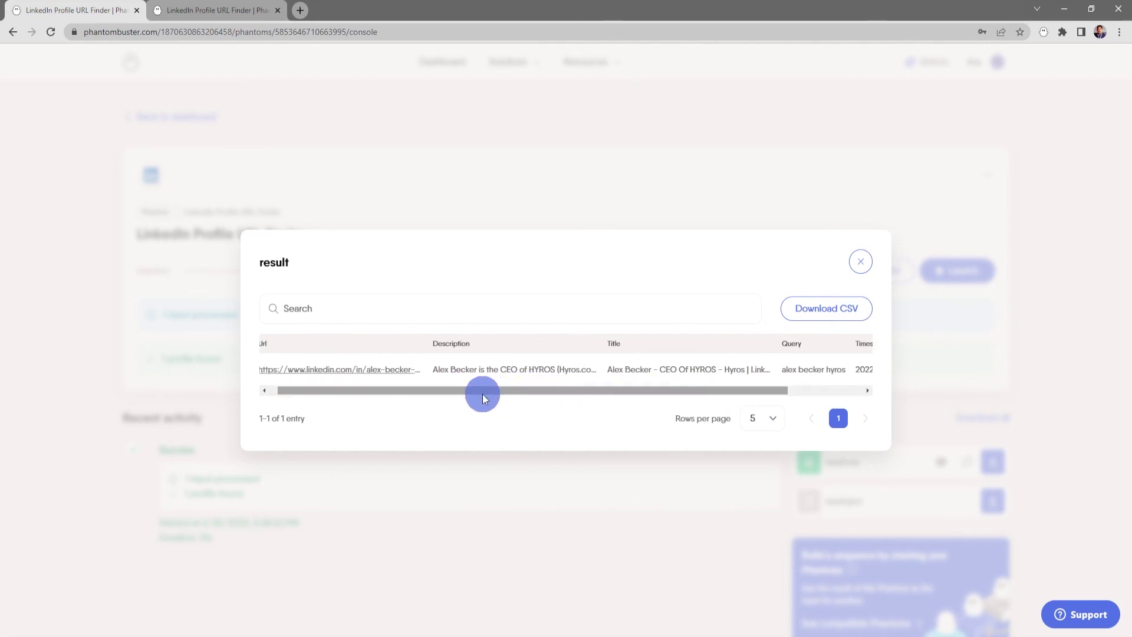